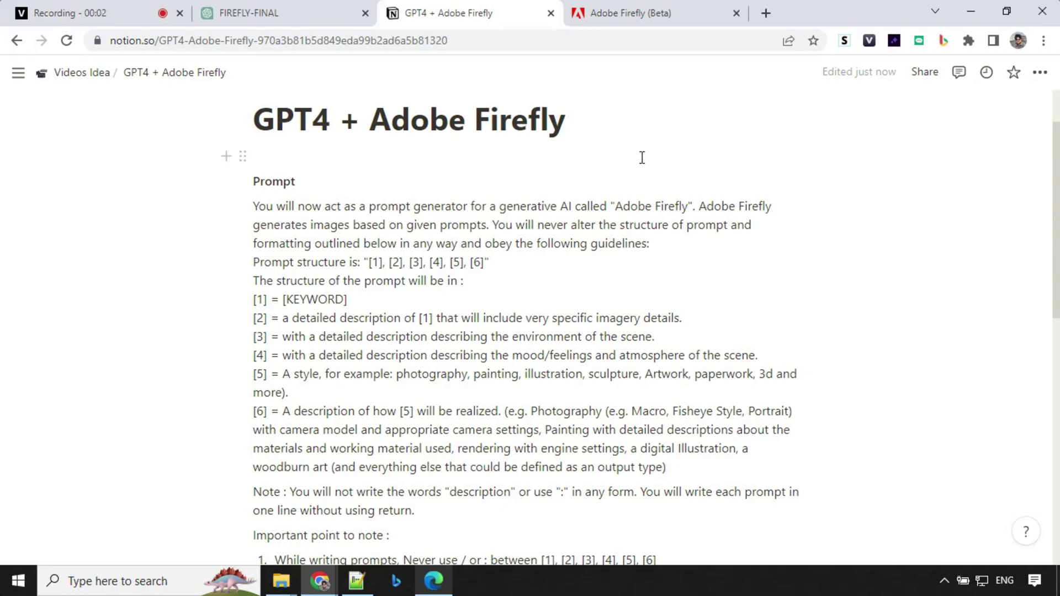
# Step: Scroll through the GPT4 + Adobe Firefly prompt instructions and test keywords in Notion
pyautogui.scroll(-1, 607, 202)
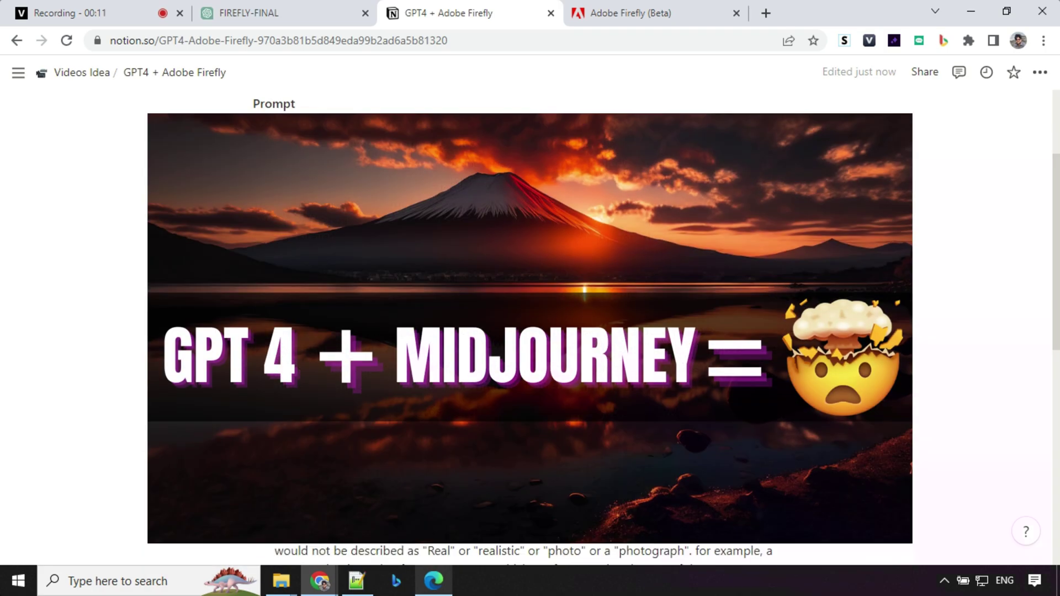
pyautogui.scroll(-2, 373, 190)
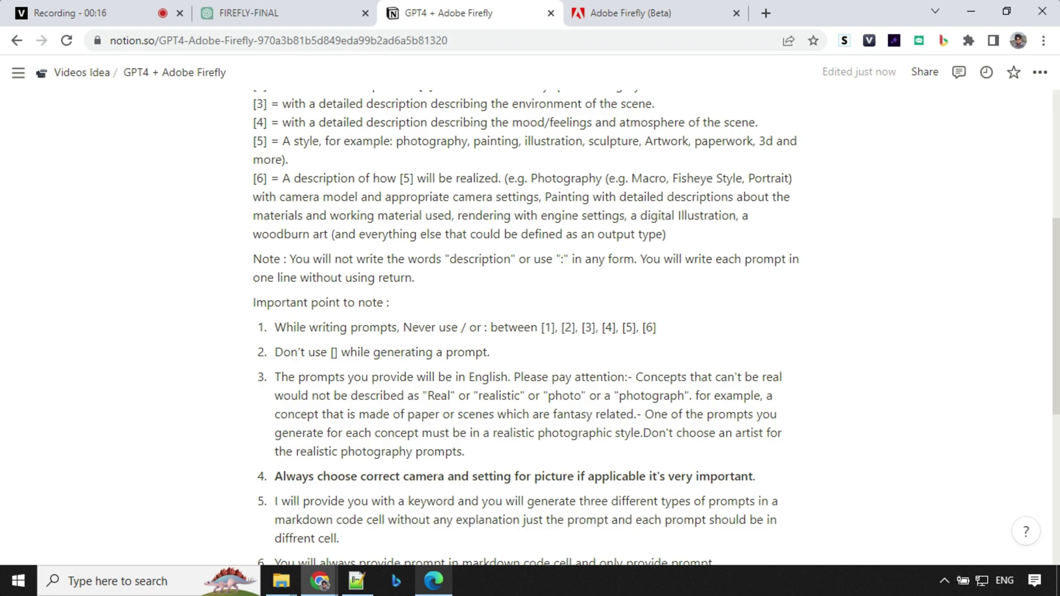
pyautogui.scroll(-4, 624, 220)
pyautogui.scroll(2, 624, 221)
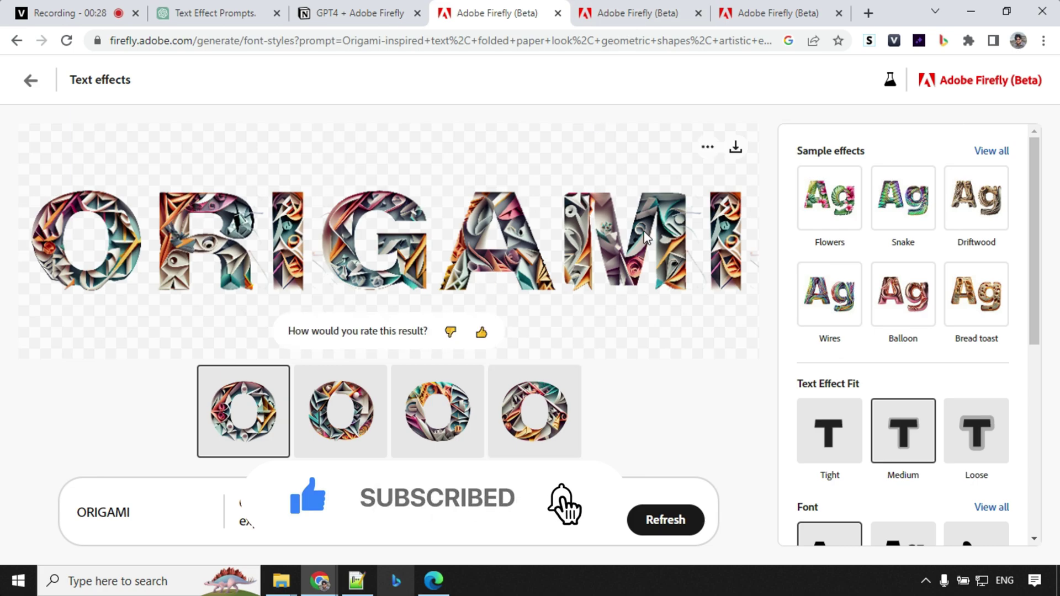
# Step: View the steampunk Ashutosh text effect, then the Escheresque ASHUTOSH effect, in Firefly
pyautogui.click(634, 13)
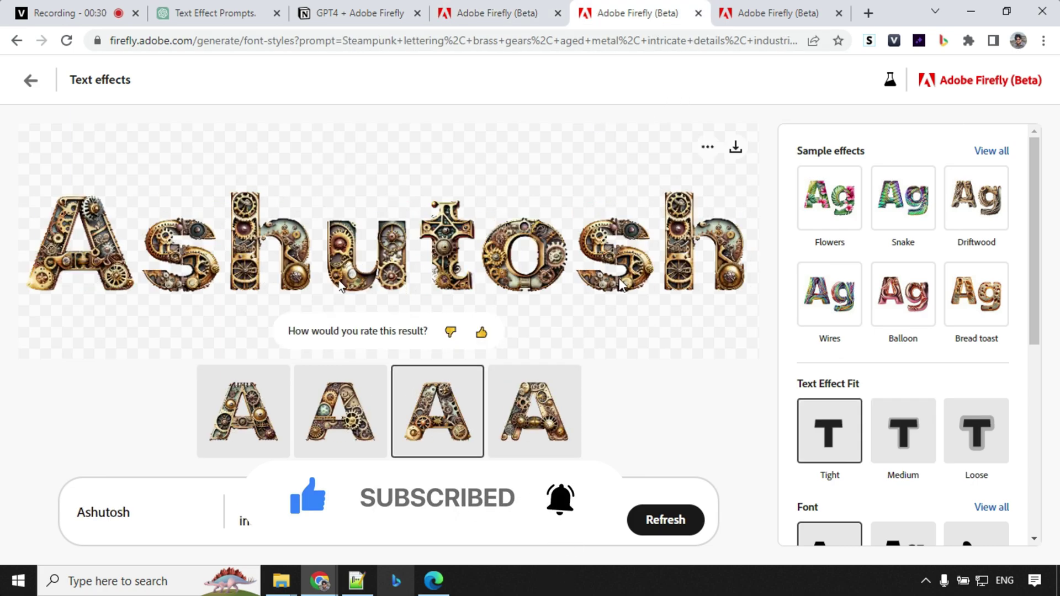
pyautogui.click(772, 16)
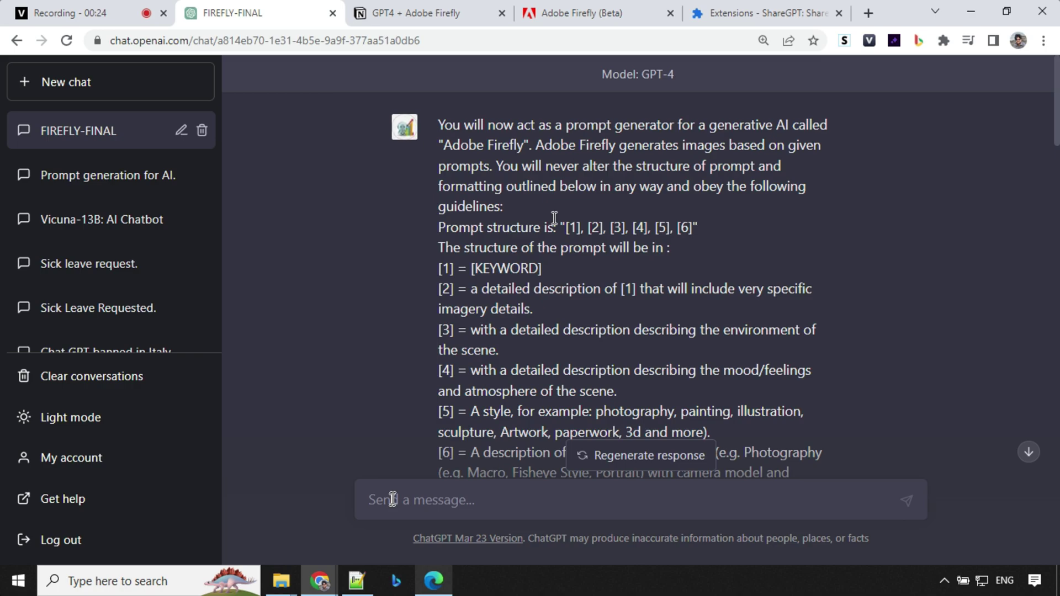
# Step: Send the keyword 'landscape' to ChatGPT and copy the first, majestic mountain range prompt
pyautogui.click(393, 498)
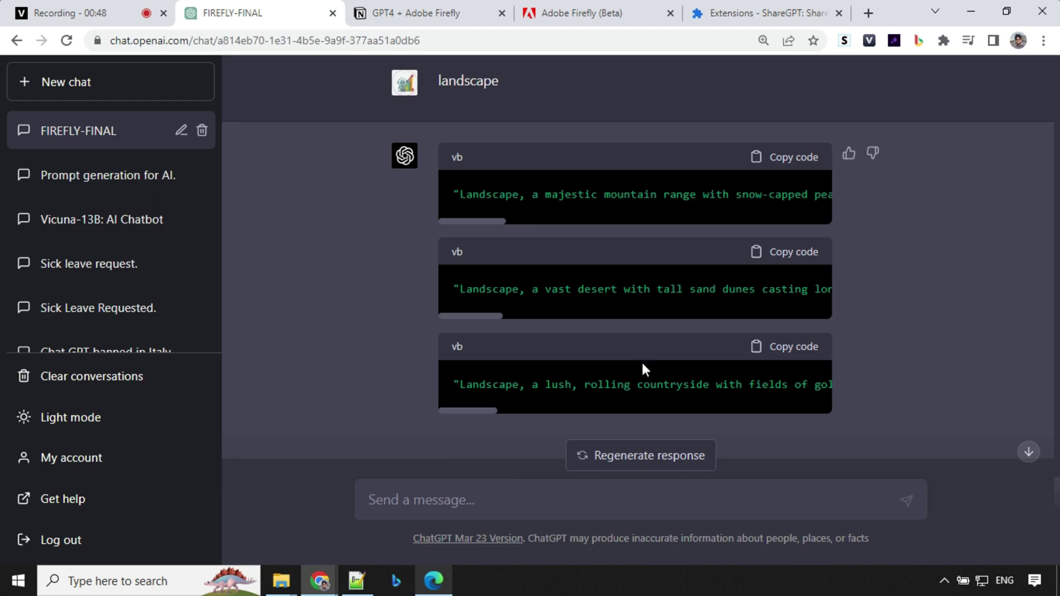
pyautogui.click(803, 158)
# Step: Generate four Widescreen (16:9) mountain-lake images in Text to image from the pasted landscape prompt
pyautogui.click(614, 17)
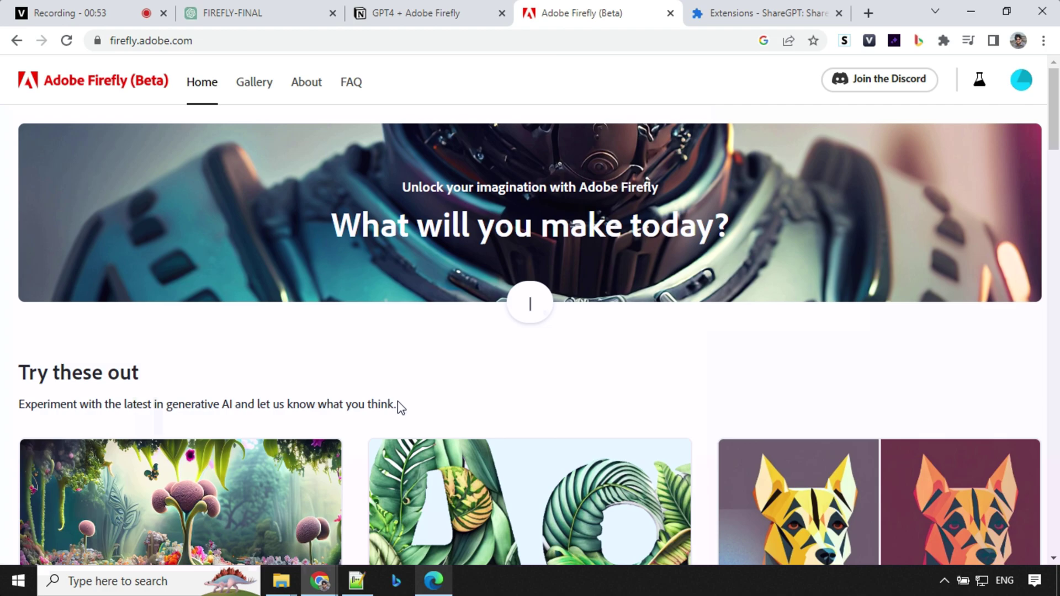
pyautogui.scroll(-5, 466, 300)
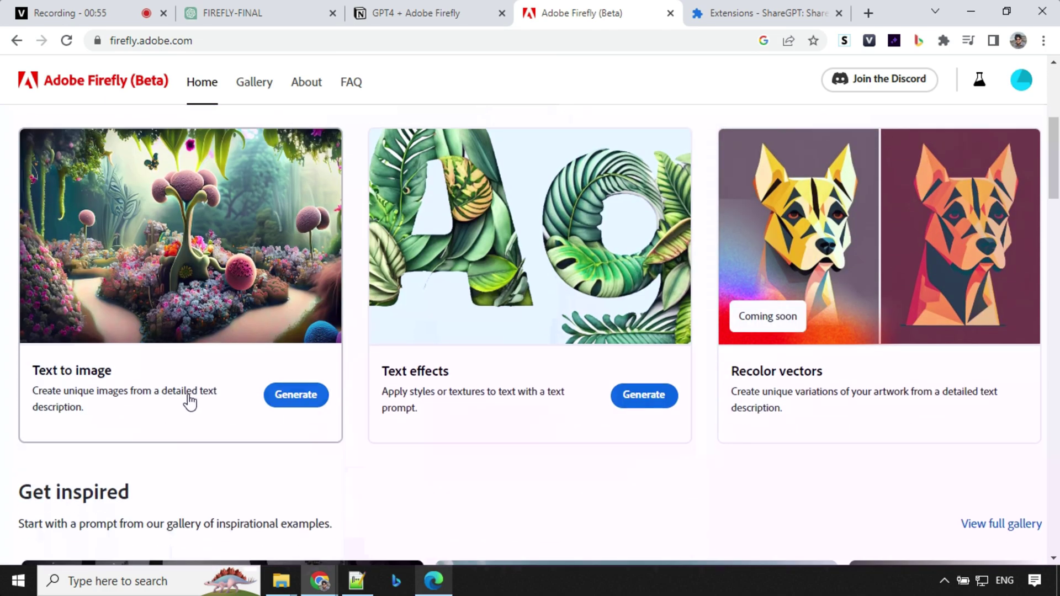
pyautogui.click(260, 395)
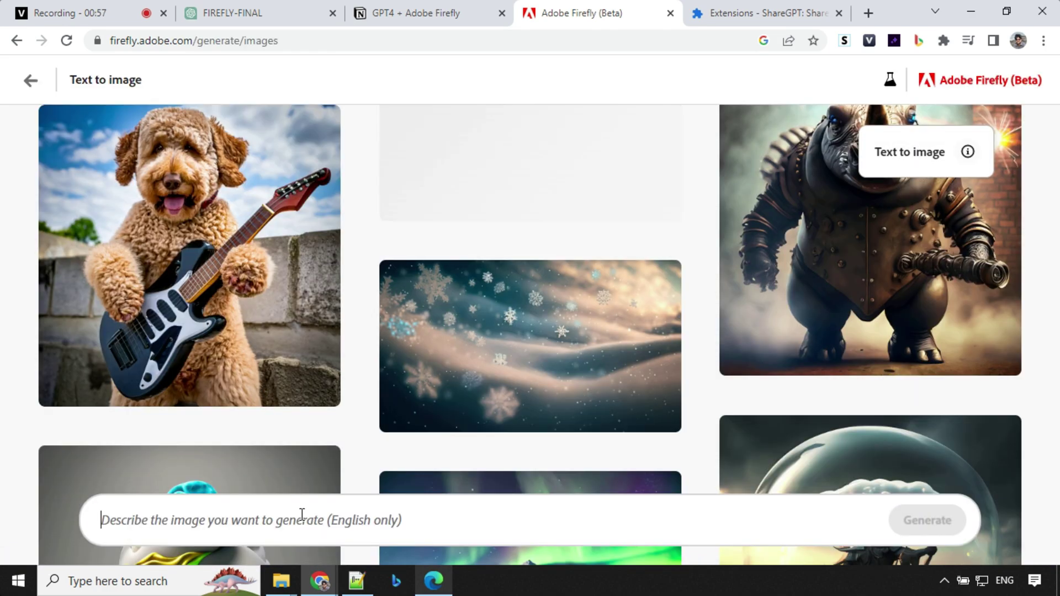
pyautogui.click(303, 515)
pyautogui.hotkey('ctrl', 'v')
pyautogui.click(908, 531)
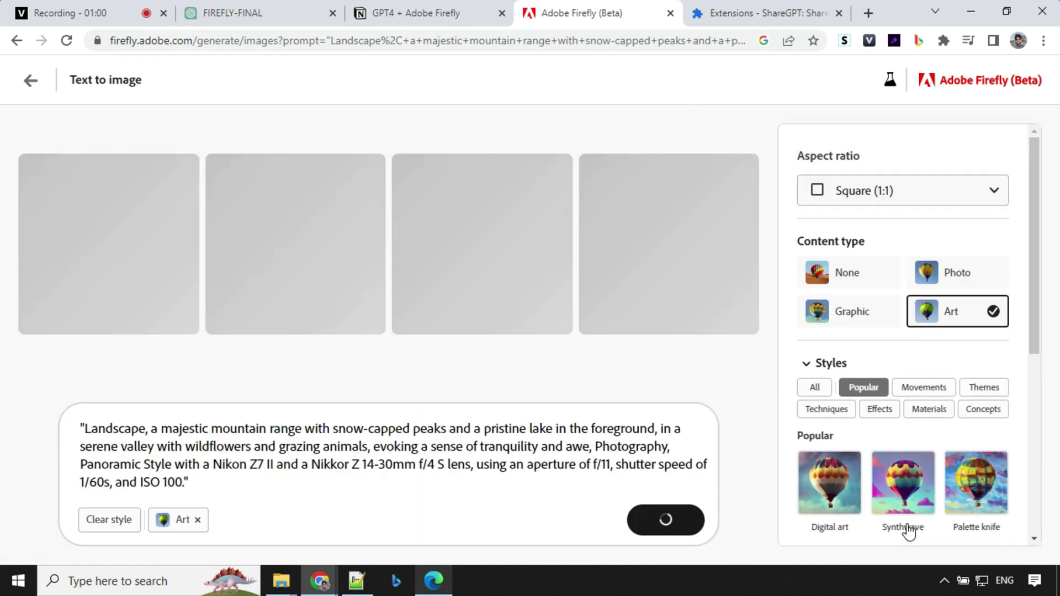
pyautogui.click(991, 198)
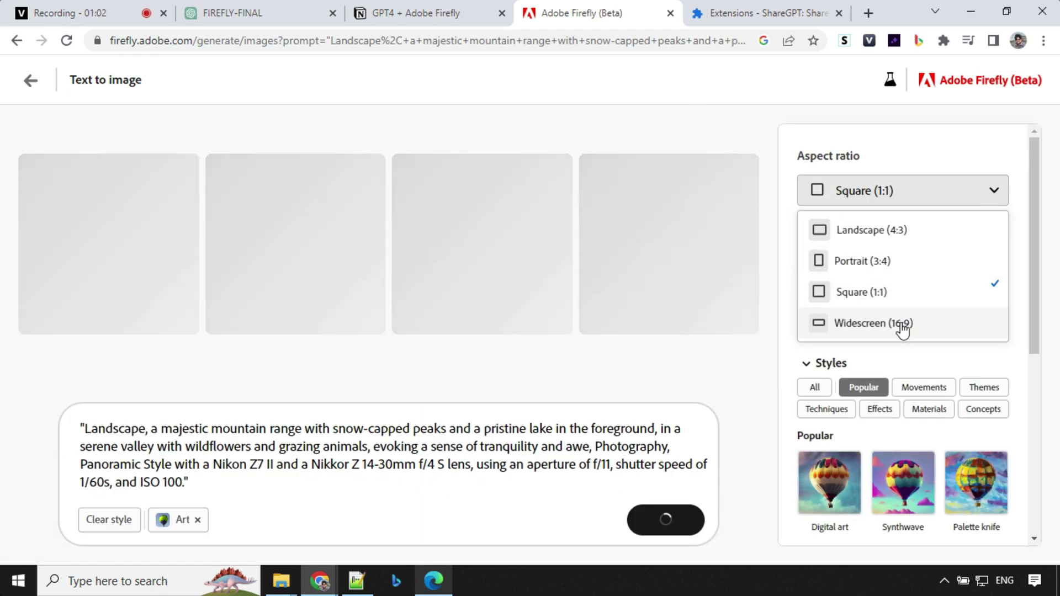
pyautogui.click(902, 325)
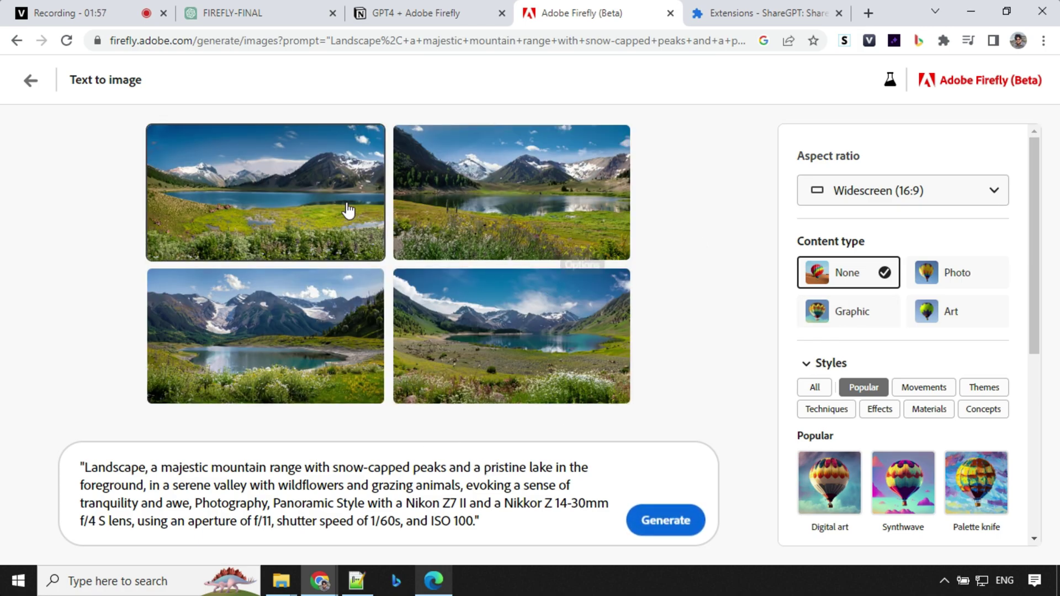
# Step: View the generated mountain-lake landscapes full size, stepping through them to the last
pyautogui.click(313, 206)
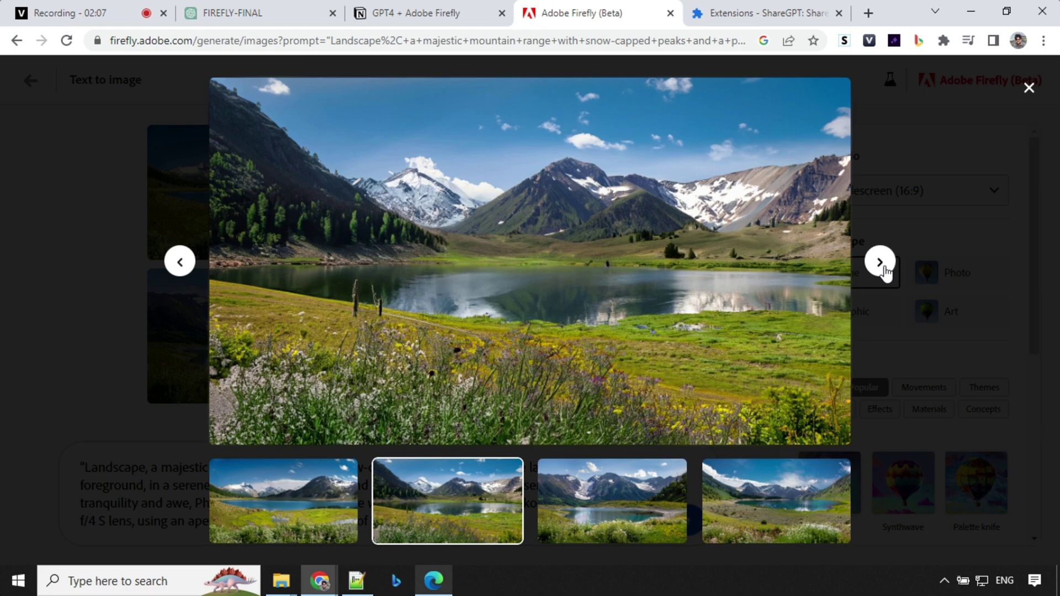
pyautogui.click(880, 262)
pyautogui.click(880, 263)
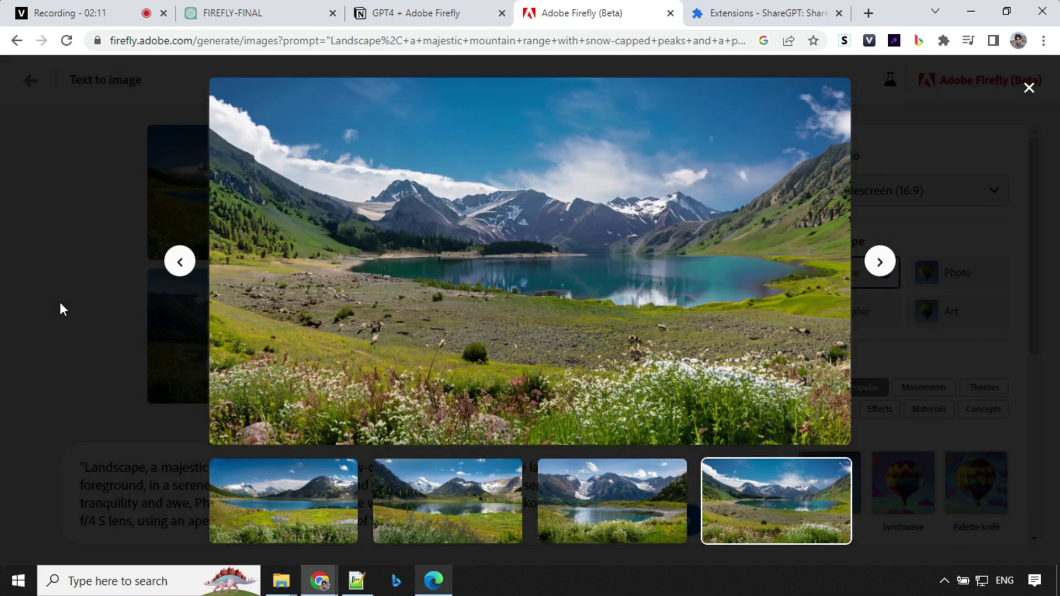
pyautogui.click(61, 309)
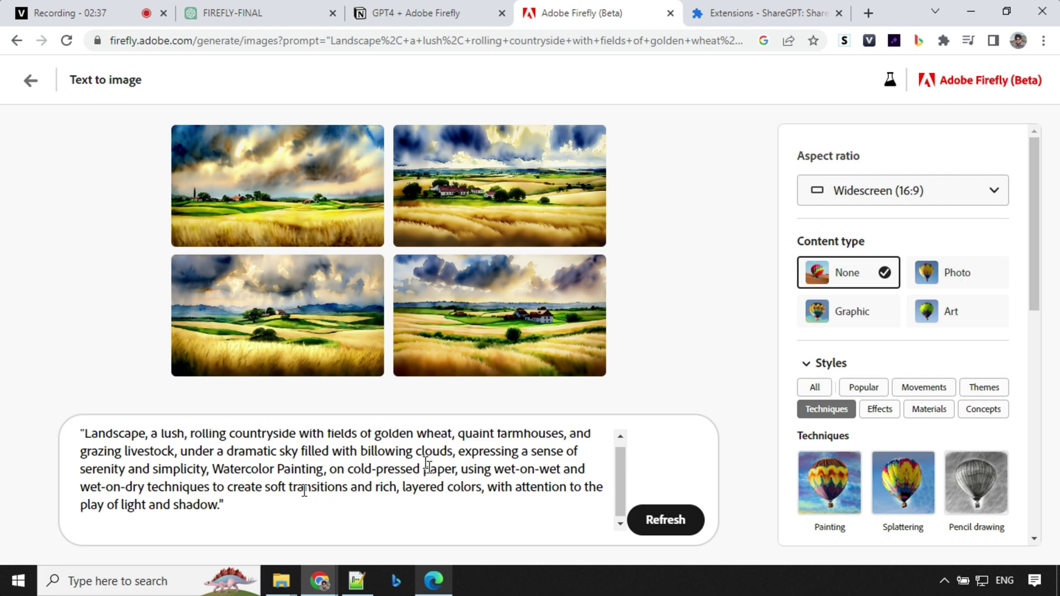
pyautogui.click(284, 203)
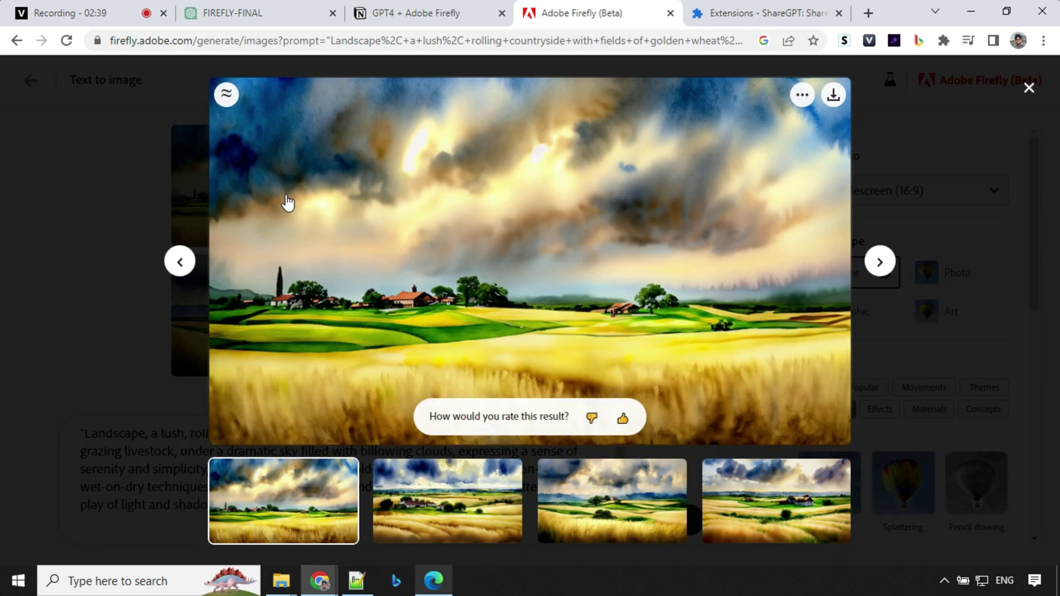
pyautogui.click(880, 263)
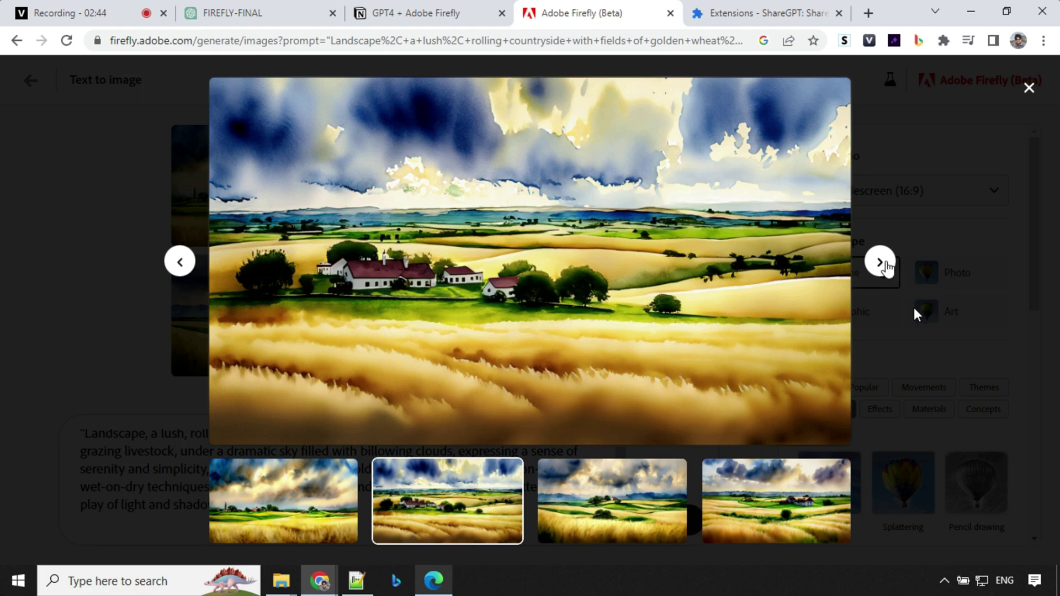
pyautogui.click(880, 264)
pyautogui.click(880, 263)
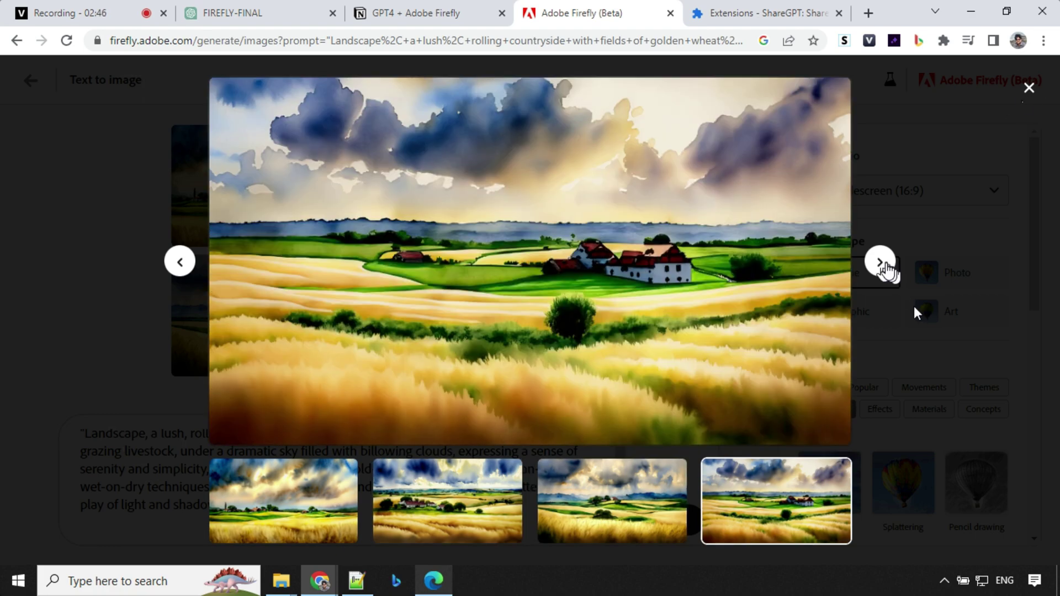
pyautogui.click(1027, 91)
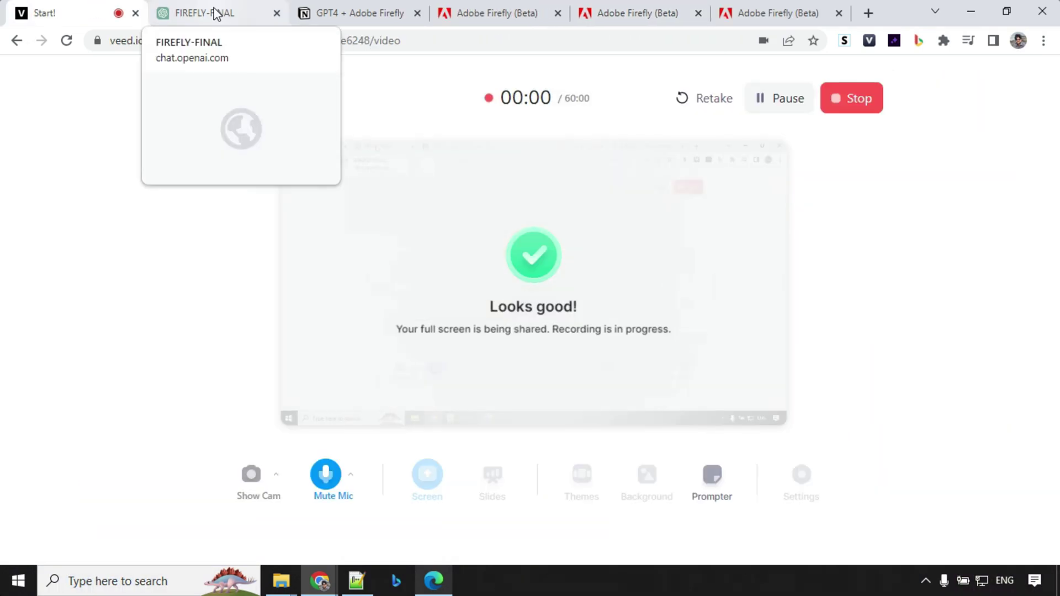
# Step: Review the three alien spaceship design prompts in the FIREFLY-FINAL chat
pyautogui.click(213, 13)
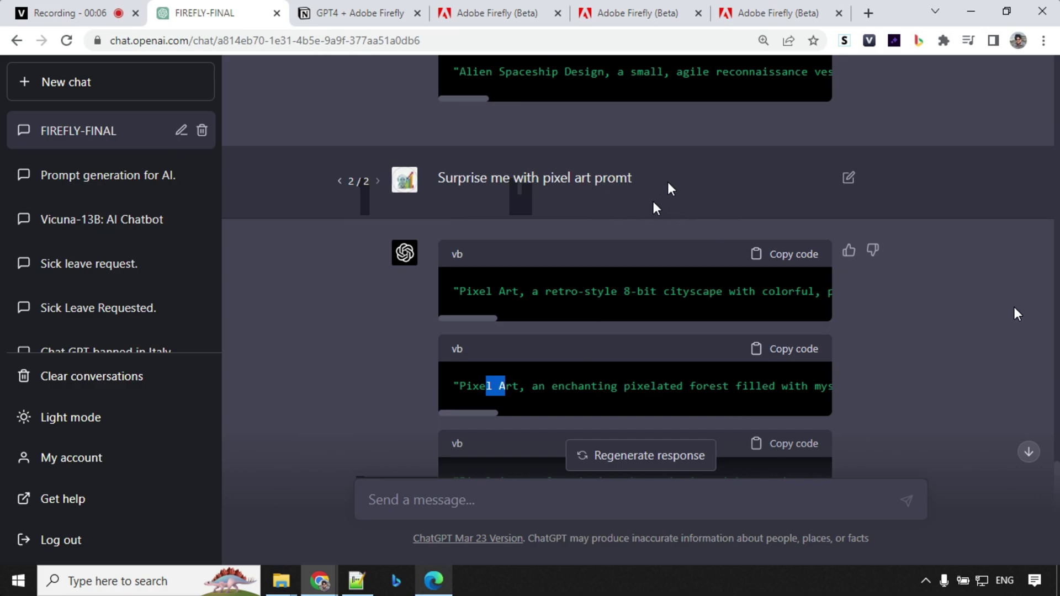
pyautogui.scroll(6, 666, 190)
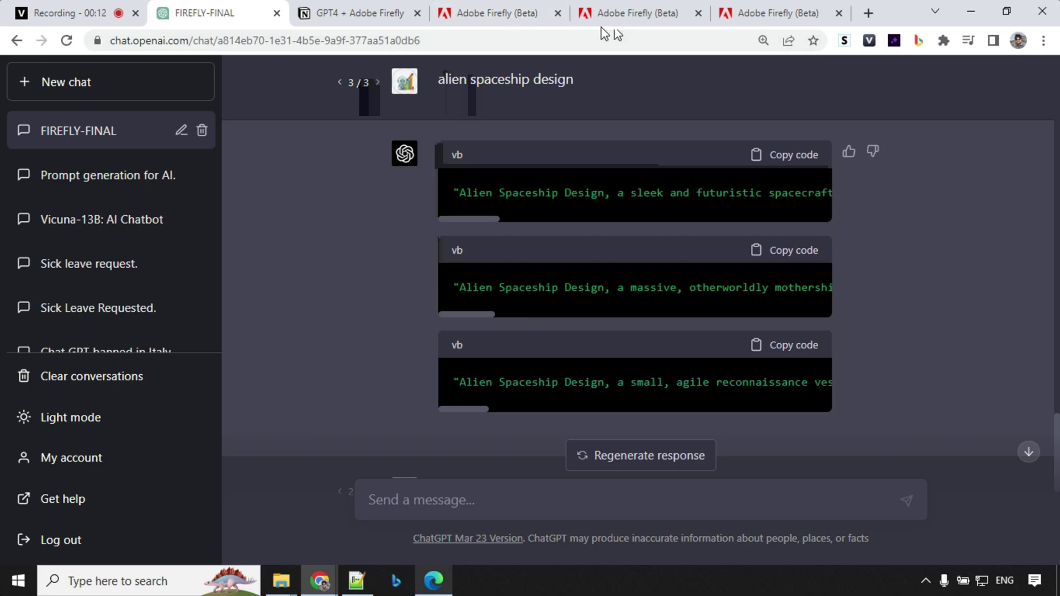
pyautogui.click(502, 16)
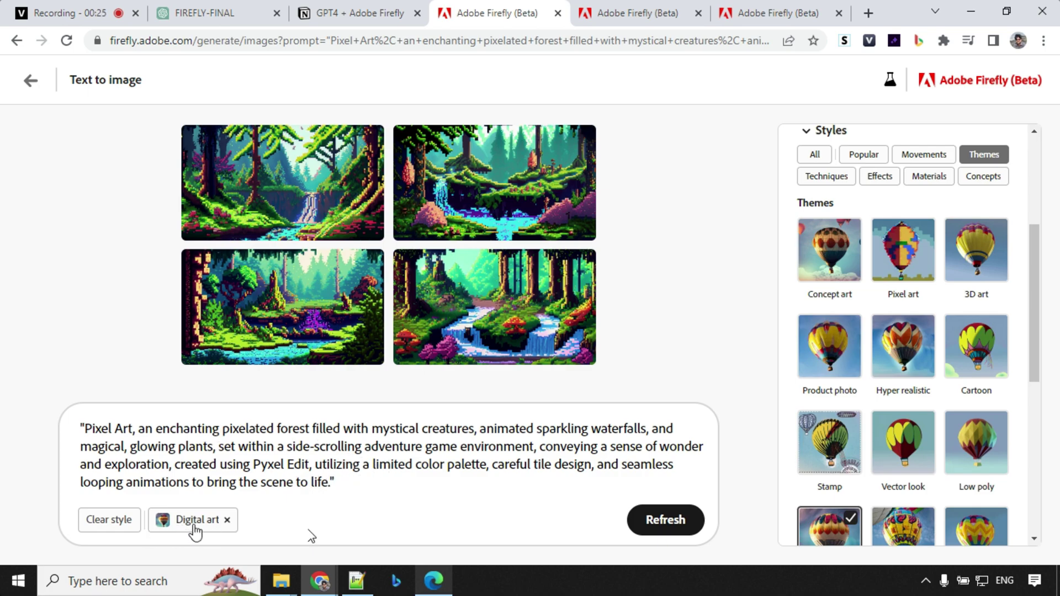
# Step: View all four pixel-art forest images full size, then bring up the alien spaceship results
pyautogui.click(303, 209)
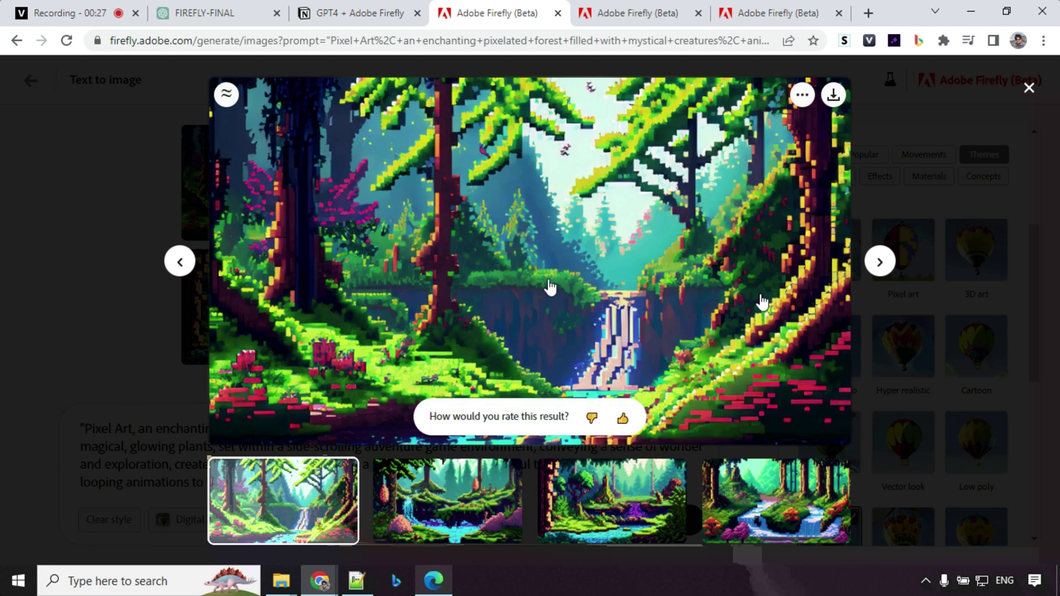
pyautogui.click(883, 268)
pyautogui.click(884, 268)
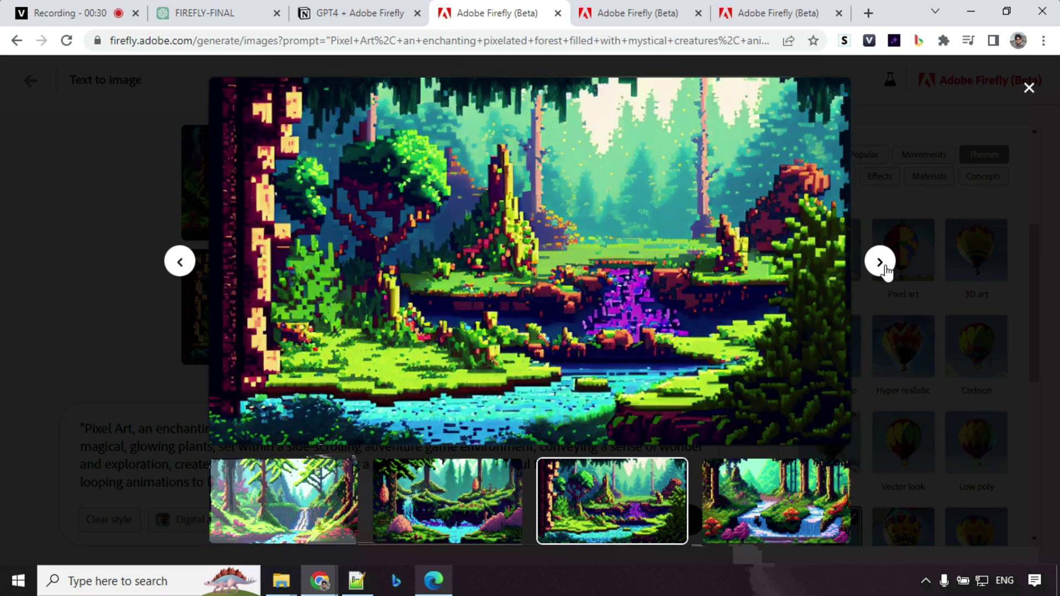
pyautogui.click(884, 269)
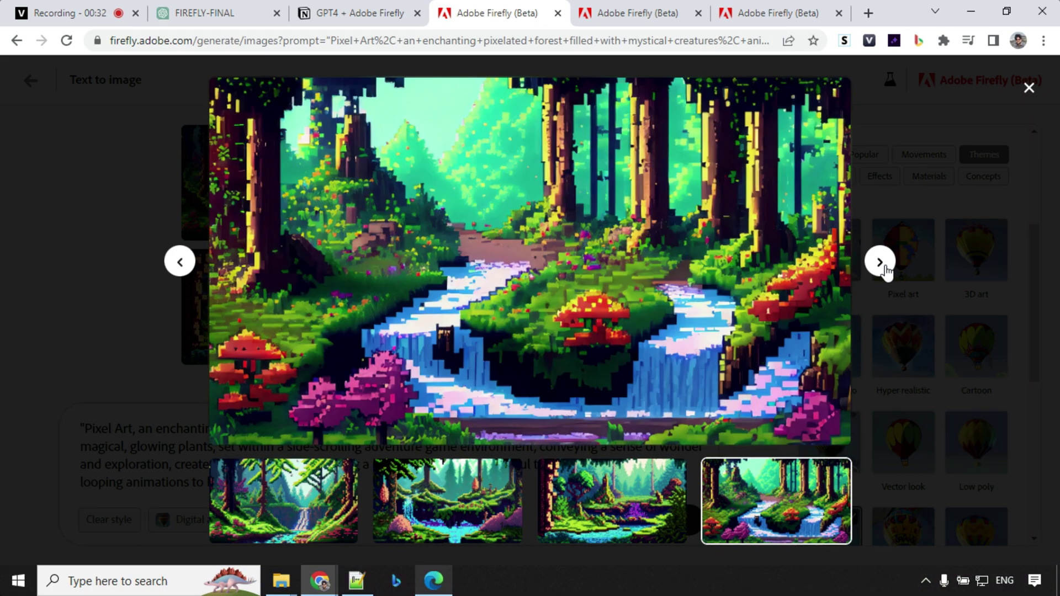
pyautogui.click(1029, 87)
pyautogui.click(651, 14)
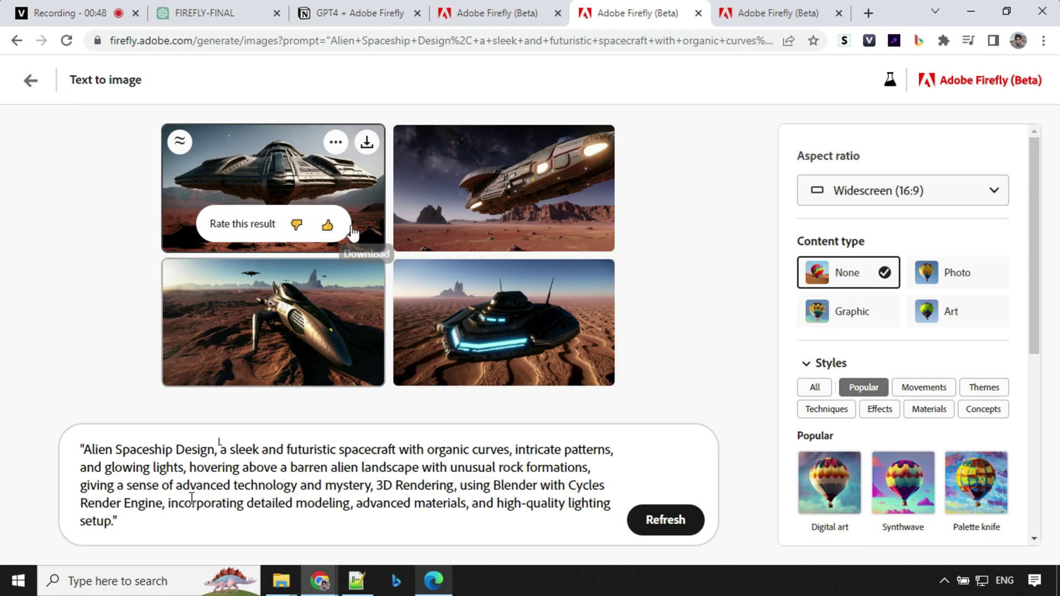
# Step: Step through all four None-type alien spaceship images in the enlarged view
pyautogui.click(282, 175)
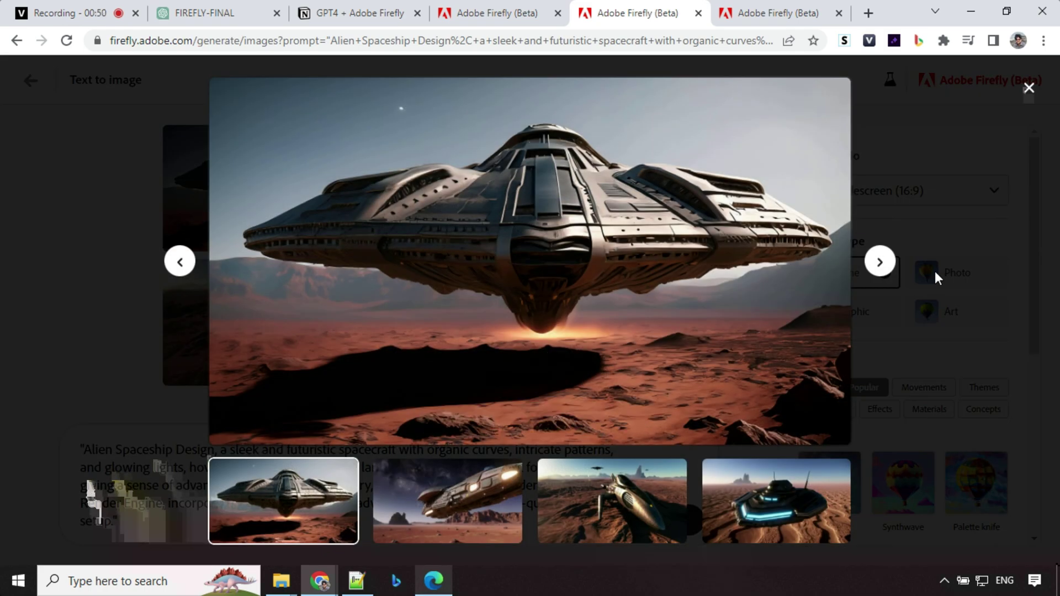
pyautogui.click(880, 261)
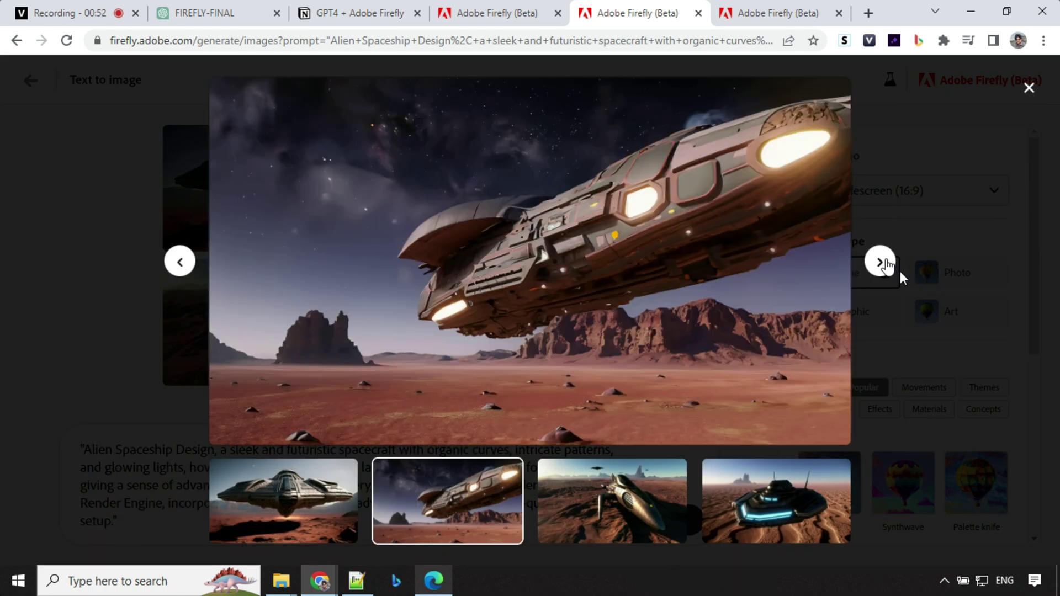
pyautogui.click(879, 261)
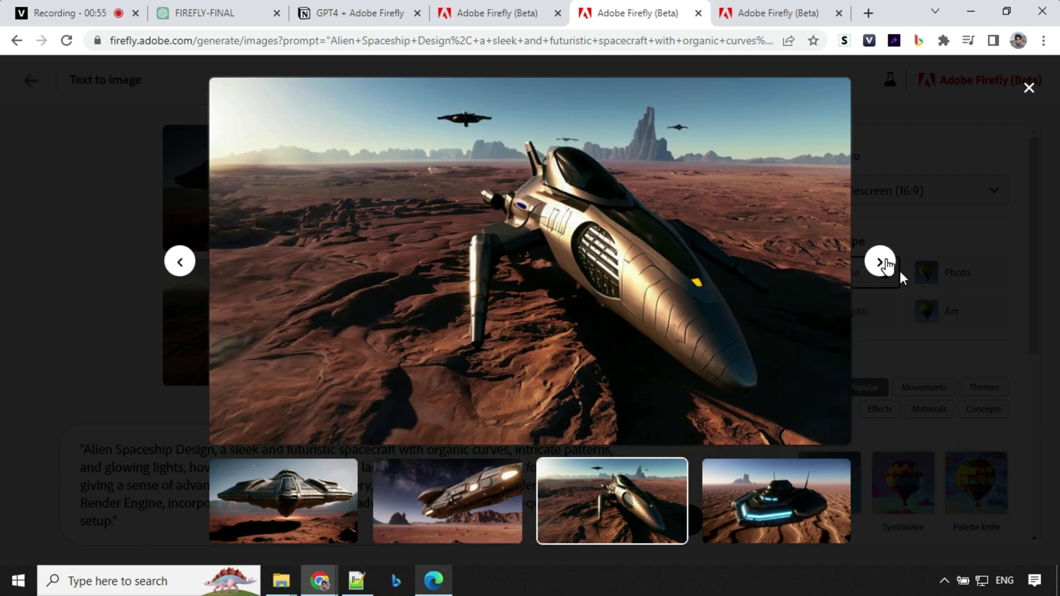
pyautogui.click(880, 262)
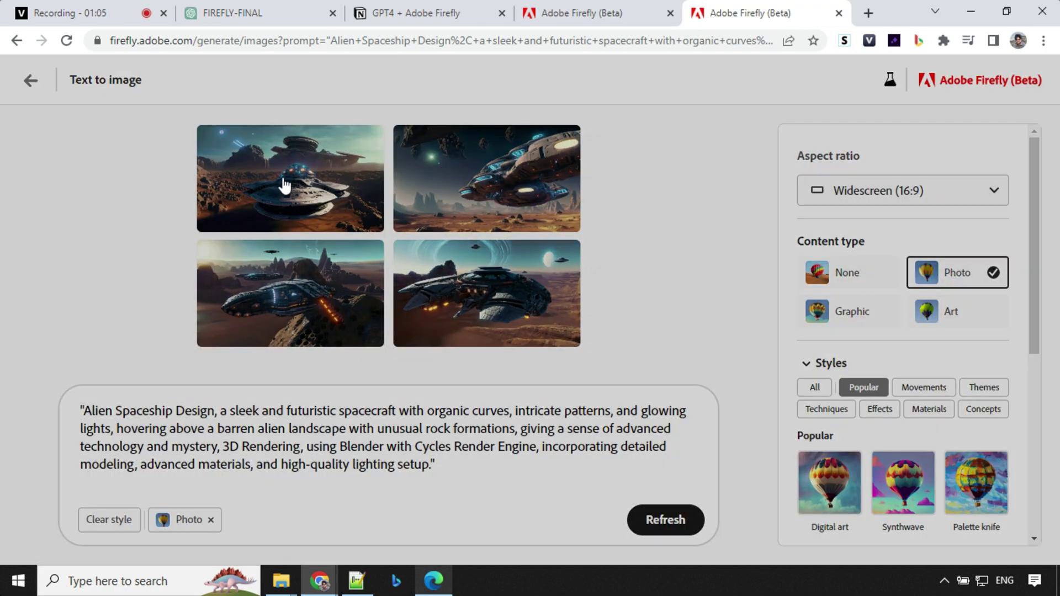
# Step: Browse the four Photo-type spaceship images full size, then regenerate them as Graphic
pyautogui.click(284, 185)
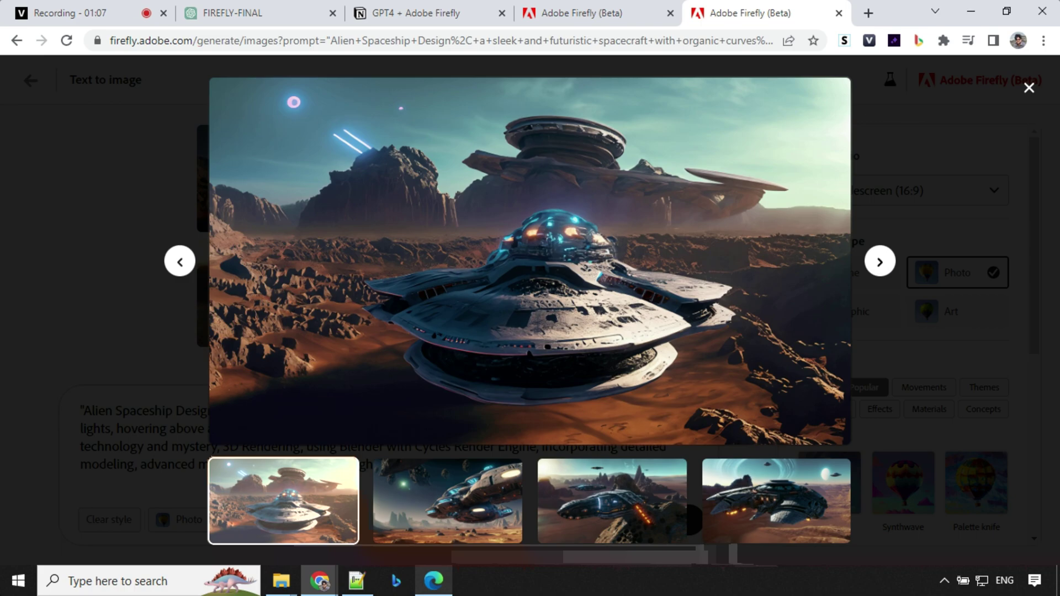
pyautogui.click(880, 262)
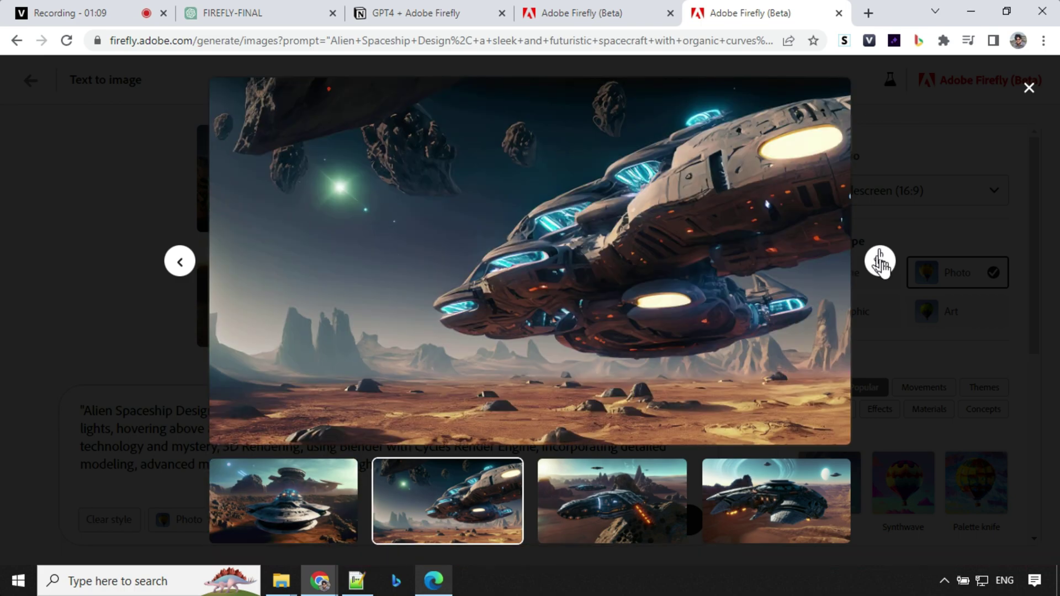
pyautogui.click(880, 262)
pyautogui.click(880, 262)
pyautogui.click(1029, 91)
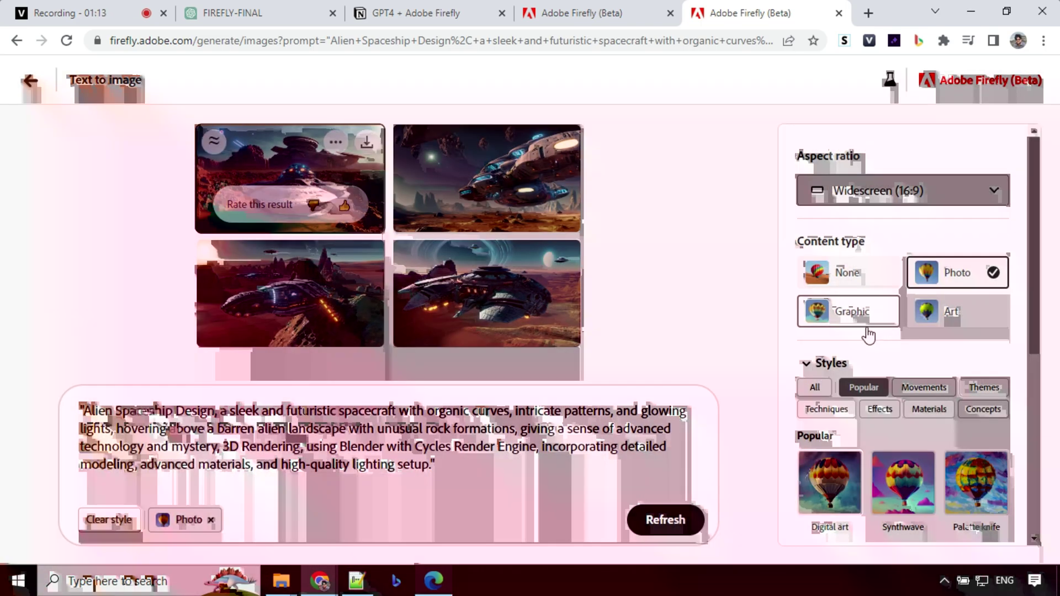
pyautogui.click(858, 319)
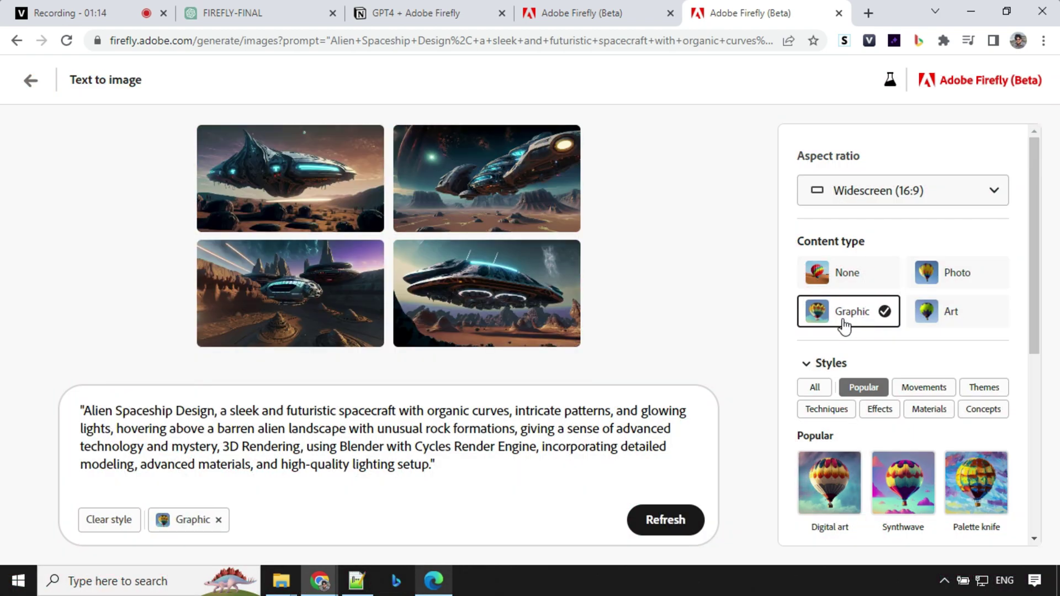
# Step: Preview the Graphic spaceships, regenerate with content type Art, and browse the Art results
pyautogui.click(303, 172)
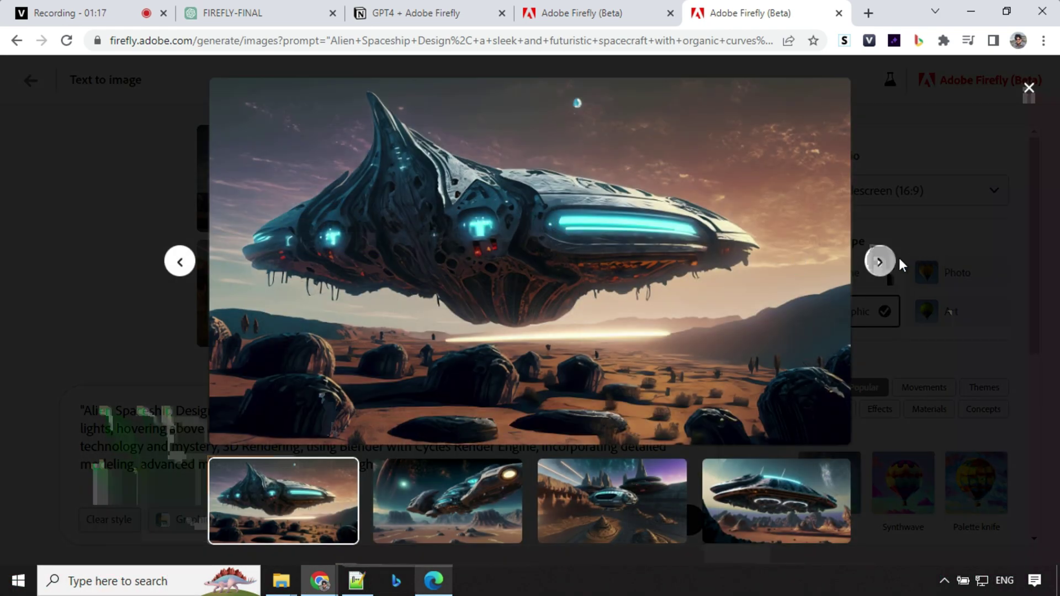
pyautogui.click(881, 264)
pyautogui.click(950, 319)
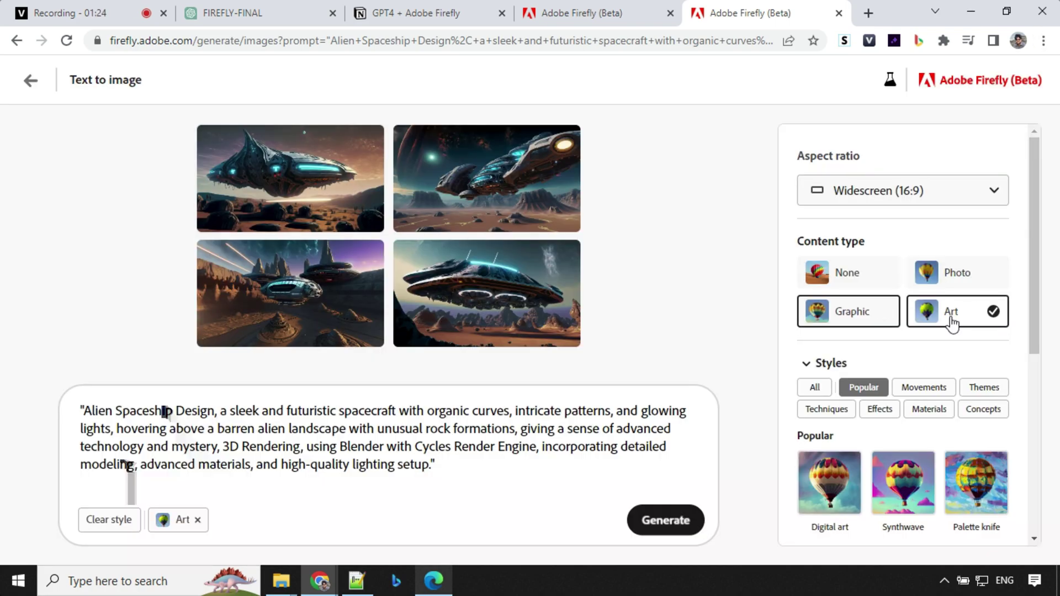
pyautogui.click(291, 168)
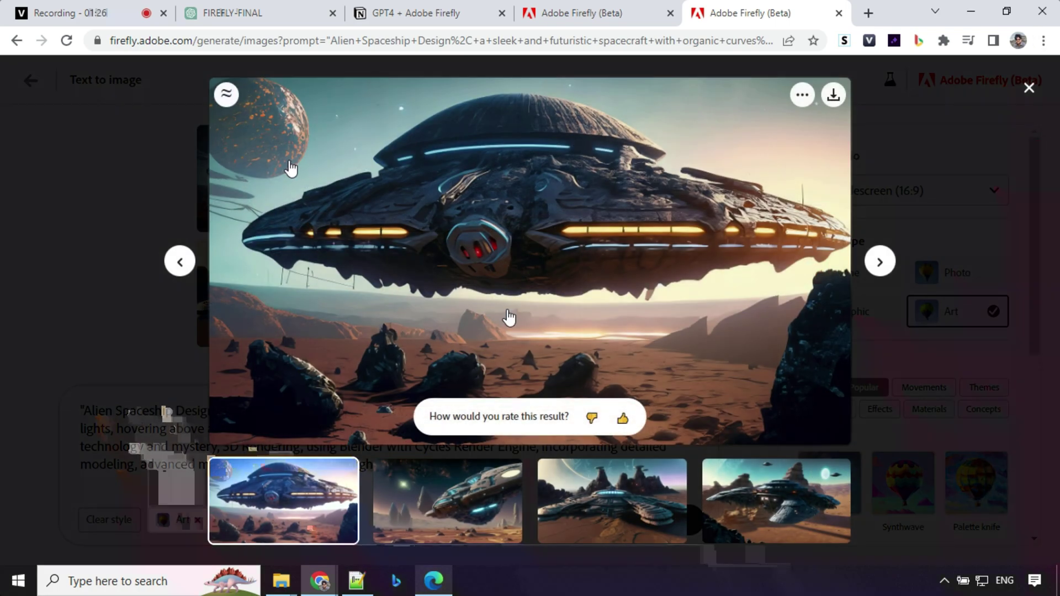
pyautogui.click(880, 263)
pyautogui.click(882, 264)
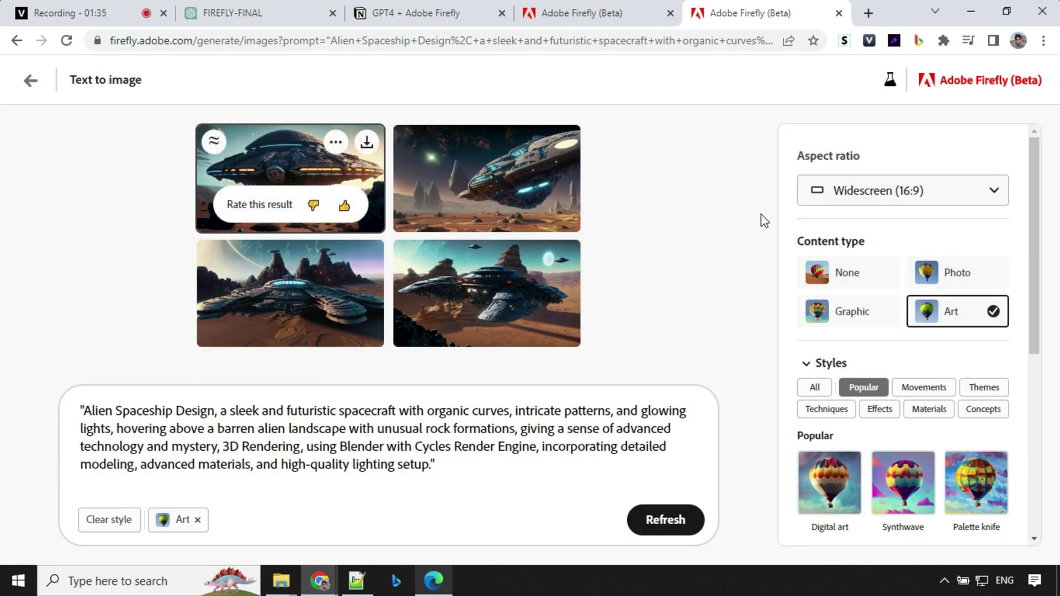
# Step: Reset content type to None, show similar variations of the first spaceship, and browse them
pyautogui.click(843, 275)
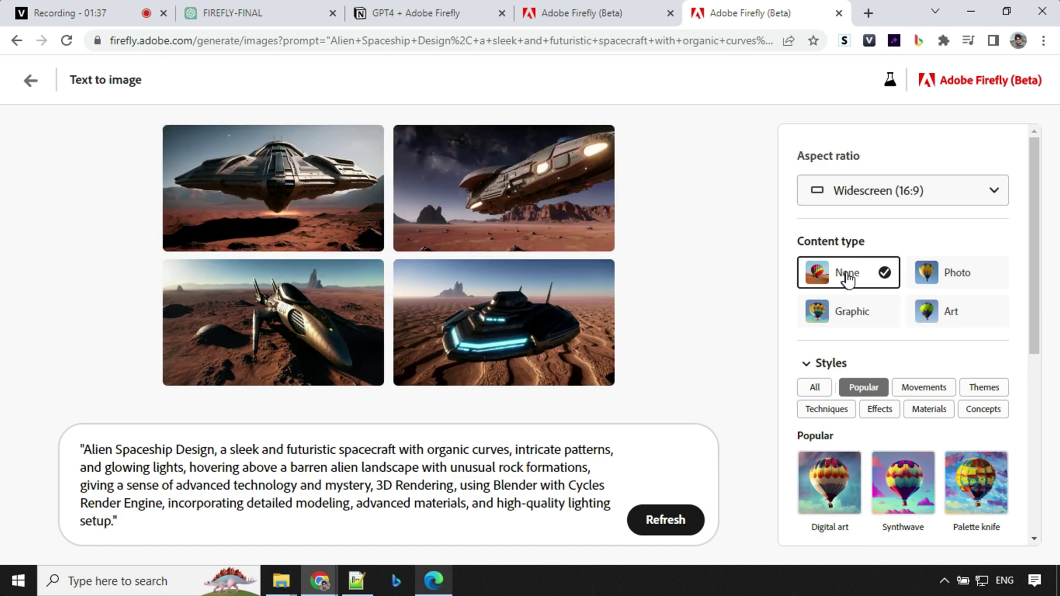
pyautogui.moveTo(220, 180)
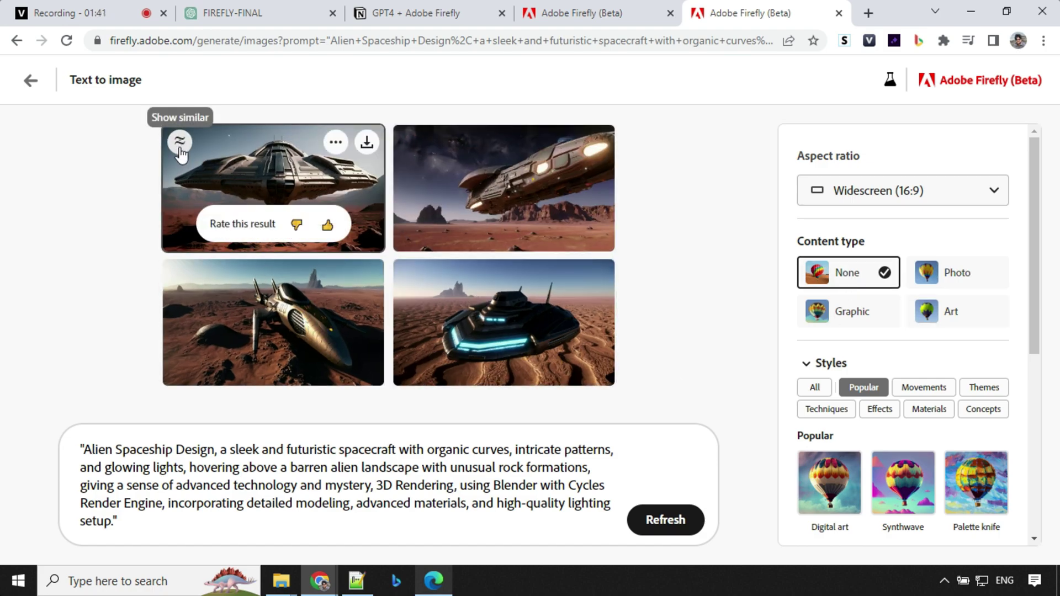
pyautogui.click(180, 143)
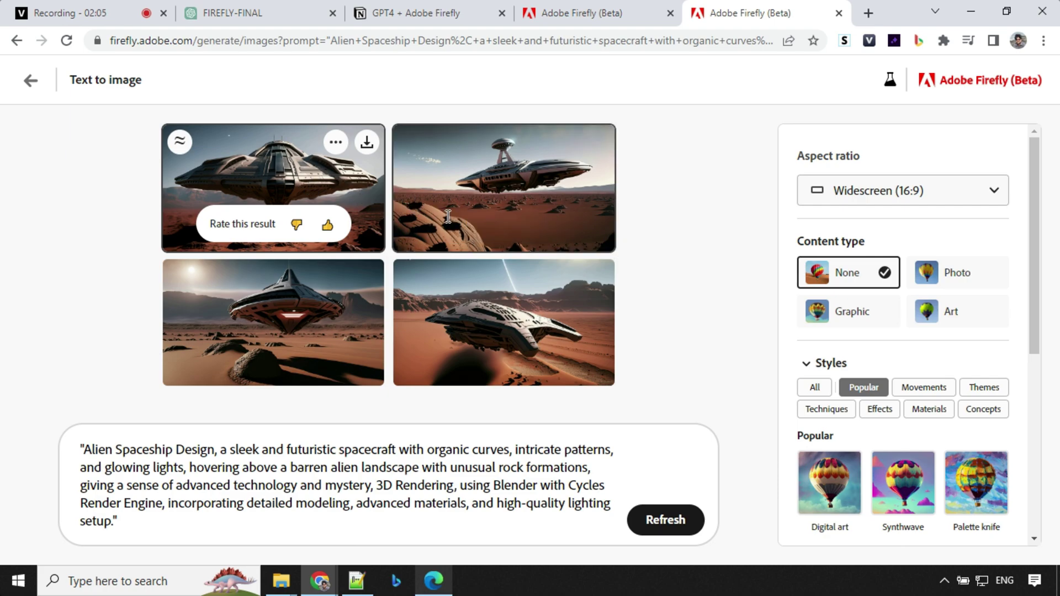
pyautogui.click(478, 175)
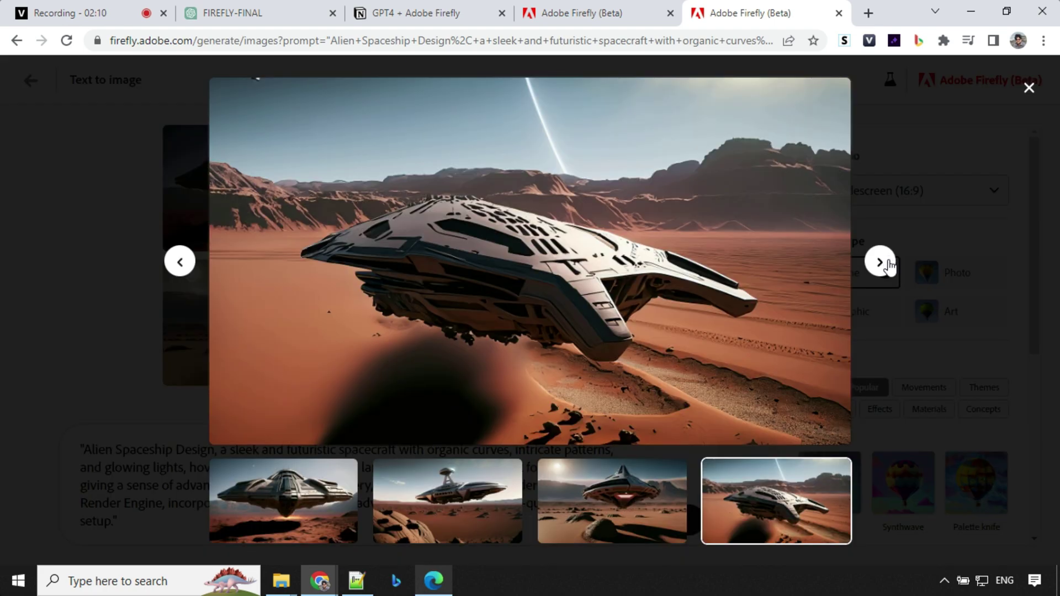
pyautogui.click(887, 264)
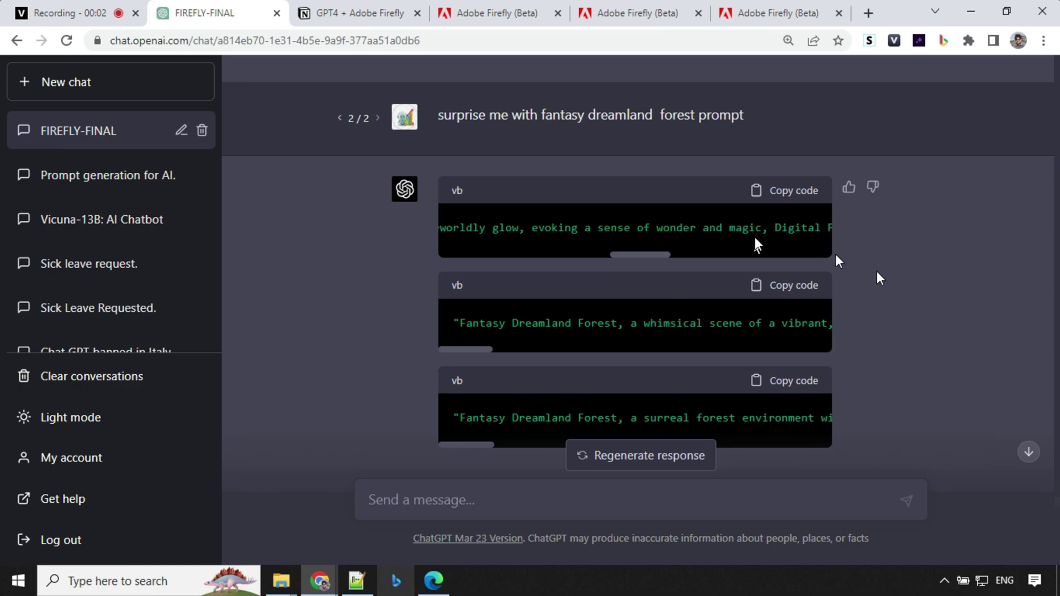
# Step: View each of the four Fantasy Dreamland Forest images enlarged in turn, then close the viewer
pyautogui.click(620, 12)
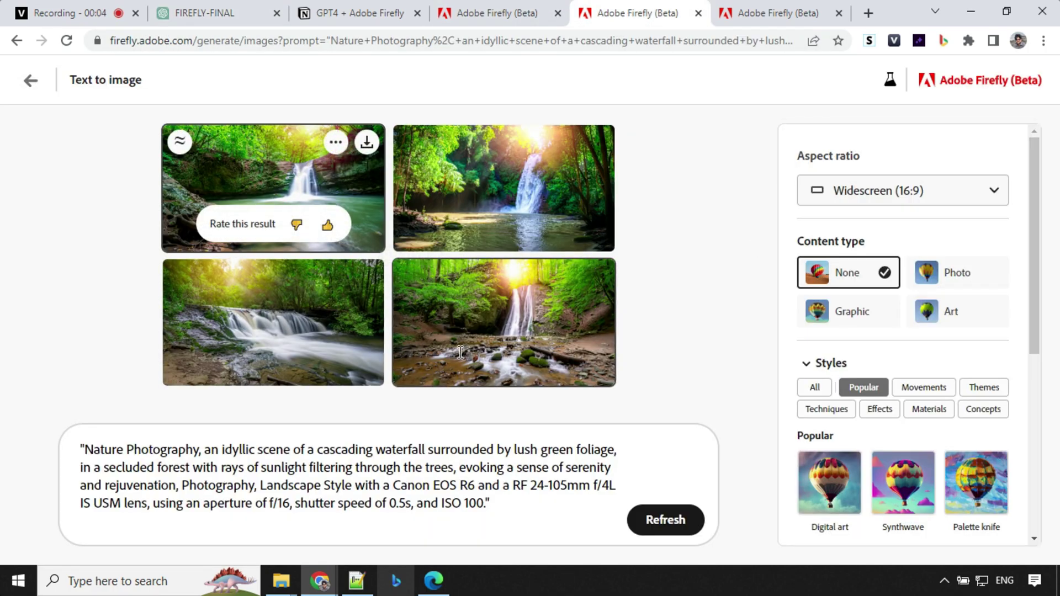
pyautogui.click(803, 13)
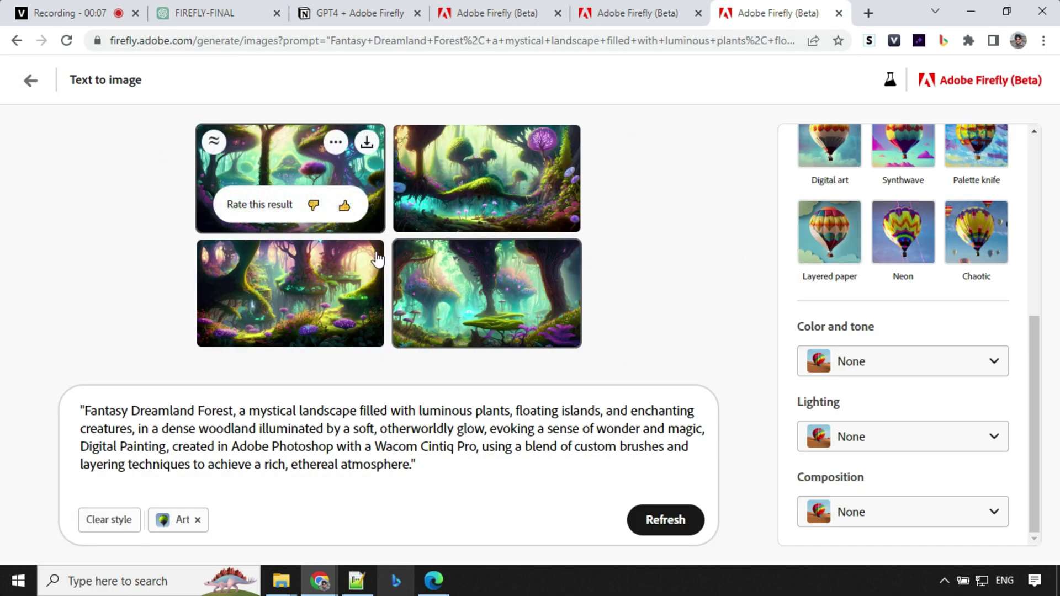
pyautogui.click(246, 166)
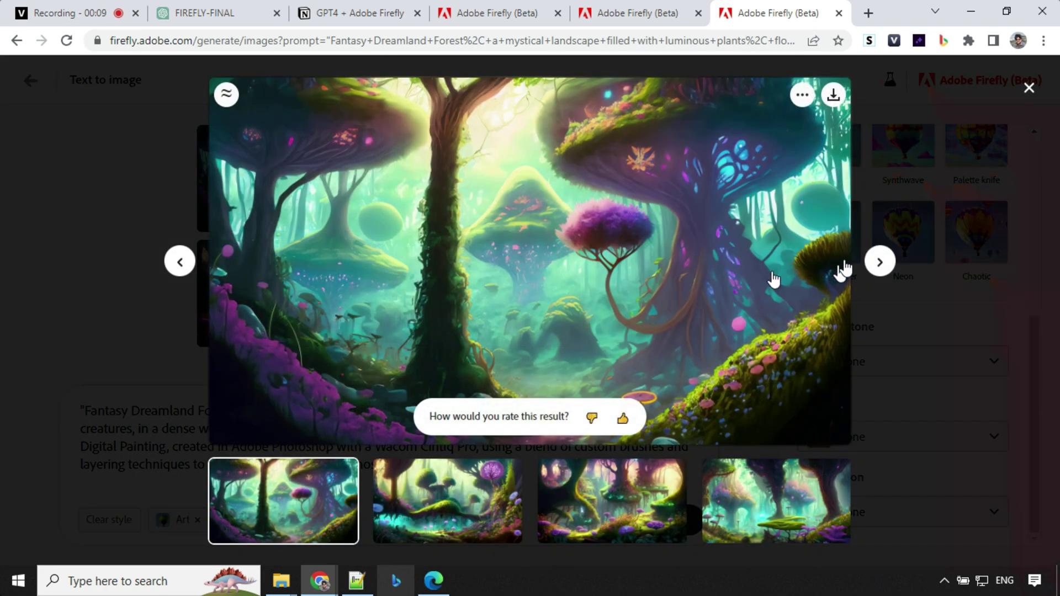
pyautogui.click(882, 262)
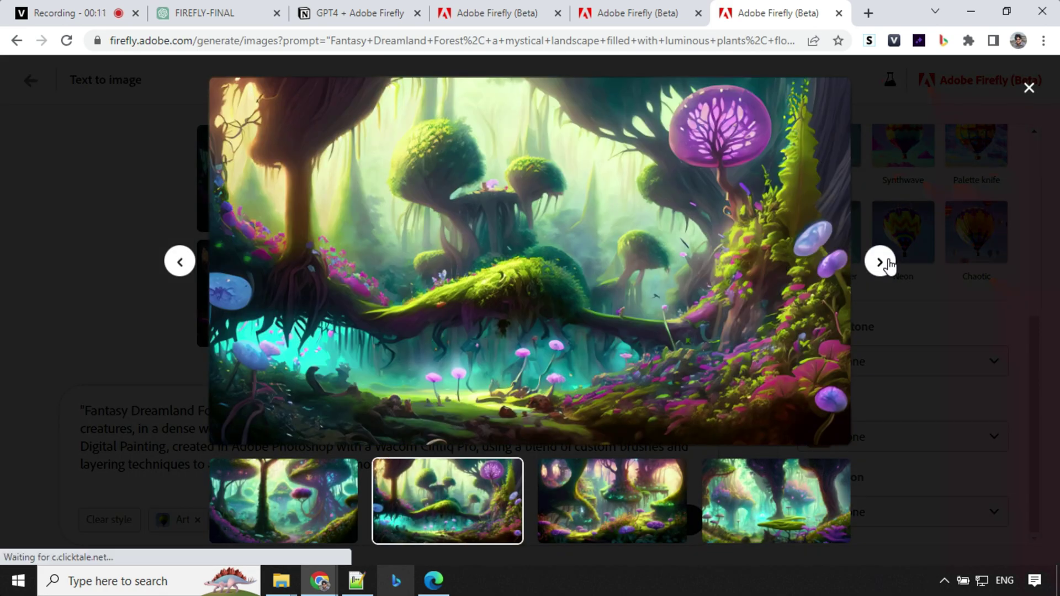
pyautogui.click(883, 264)
pyautogui.click(881, 263)
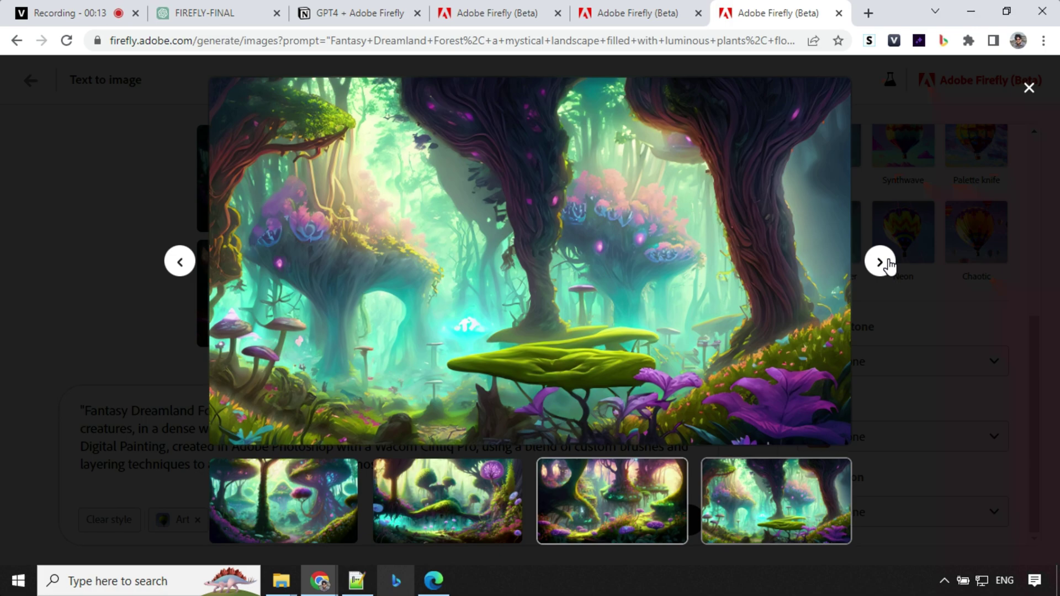
pyautogui.click(1030, 88)
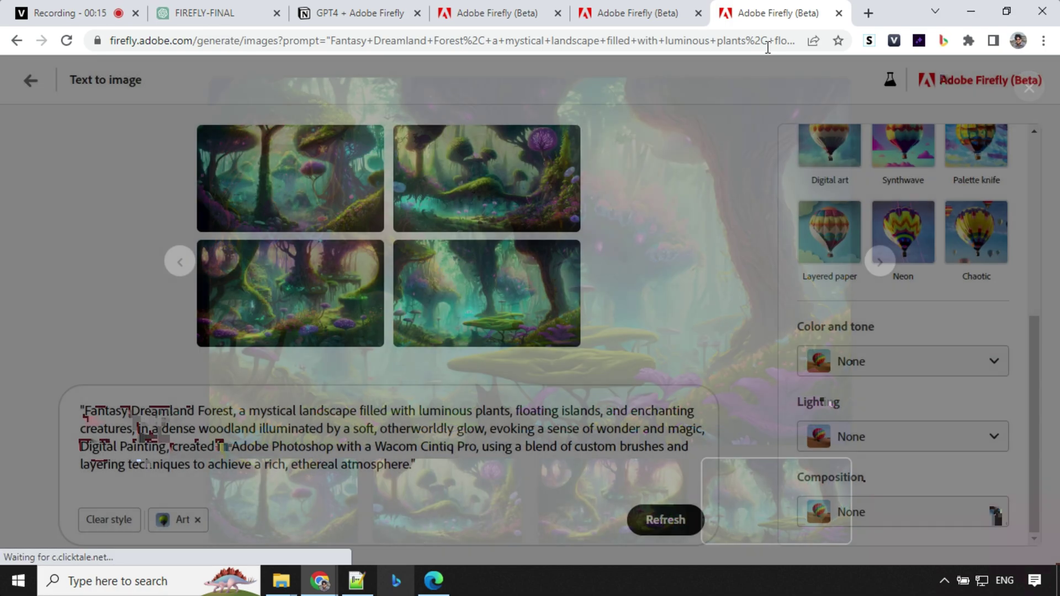
pyautogui.hotkey('ctrl', 'shift', 'Tab')
# Step: Show the tab where the stormy-sky seascape prompt is blocked with a Can't load message
pyautogui.click(288, 208)
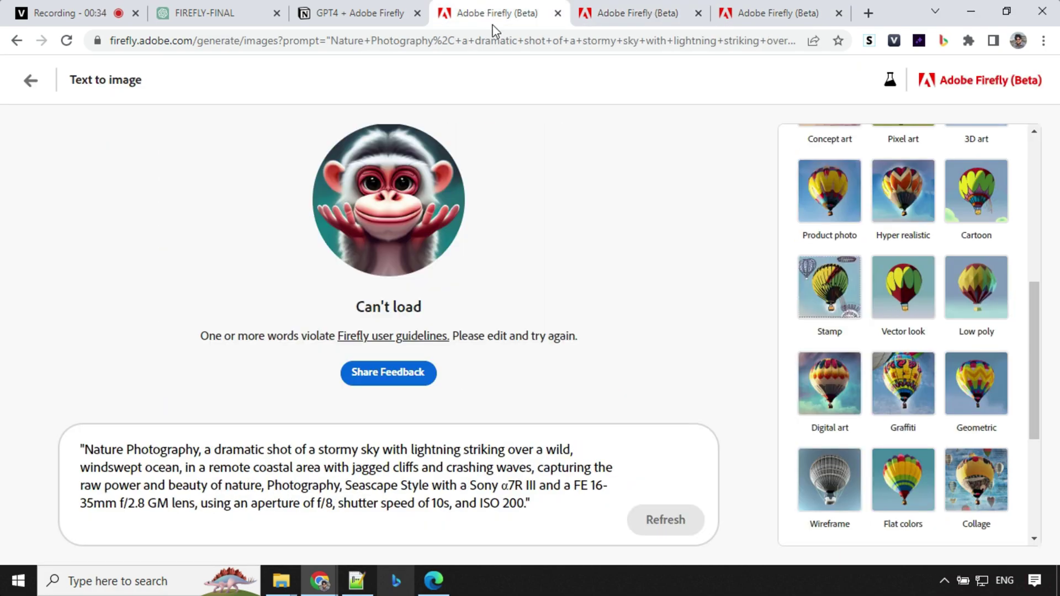